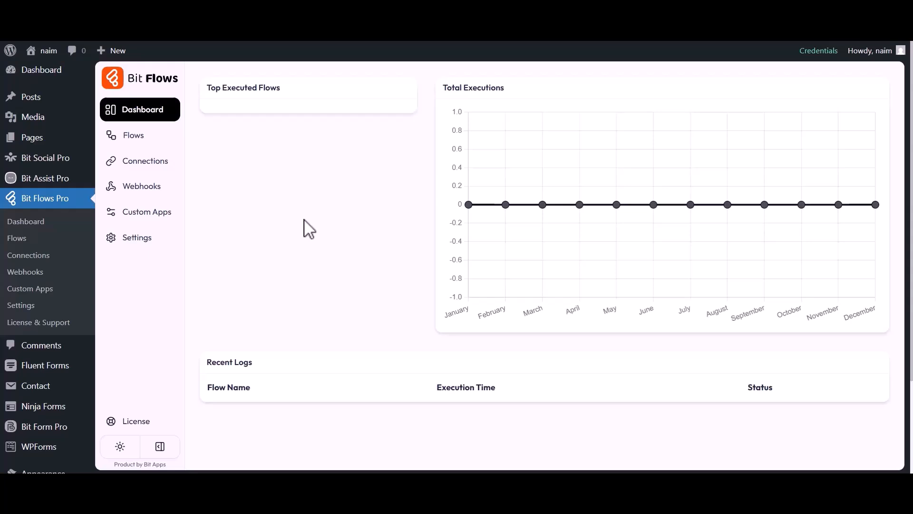
- Create a blank flow titled 'WP Forms to EmailOctopus' from the Flows list
click(131, 139)
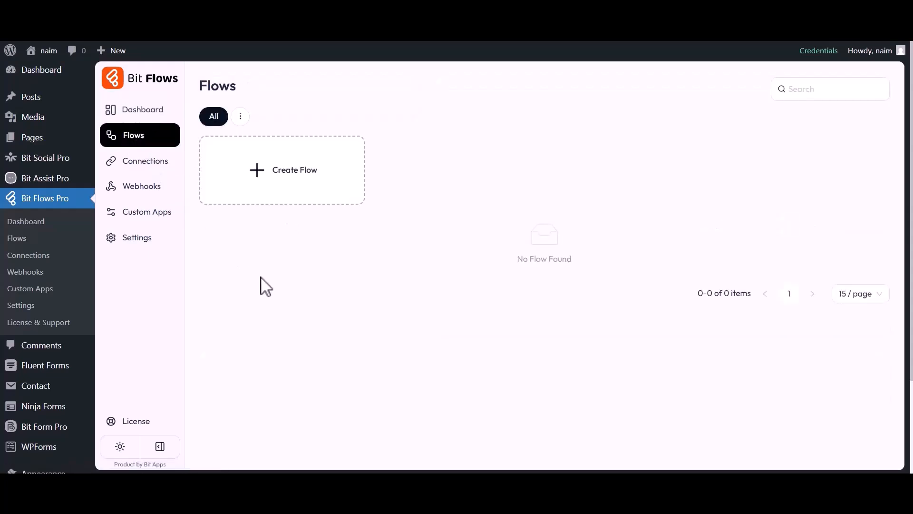
click(285, 174)
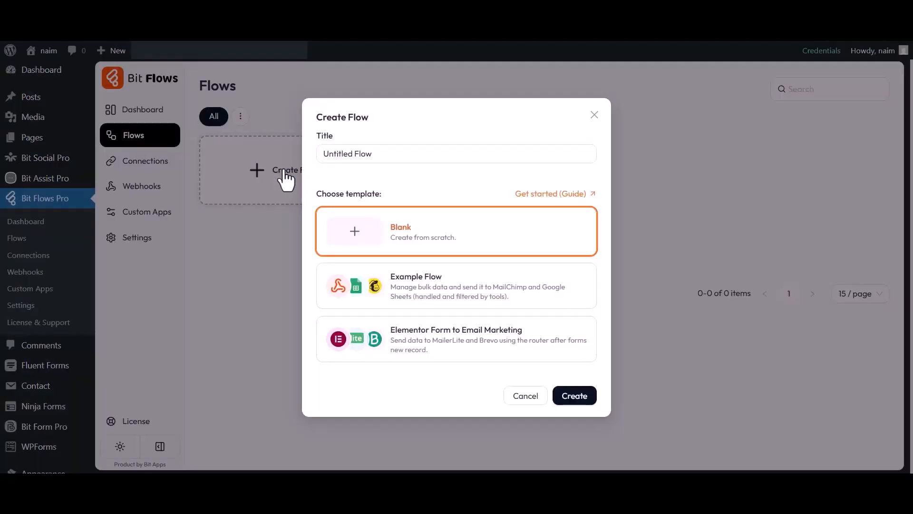
triple_click(362, 154)
text(WP Forms to EmailOctopus)
click(575, 397)
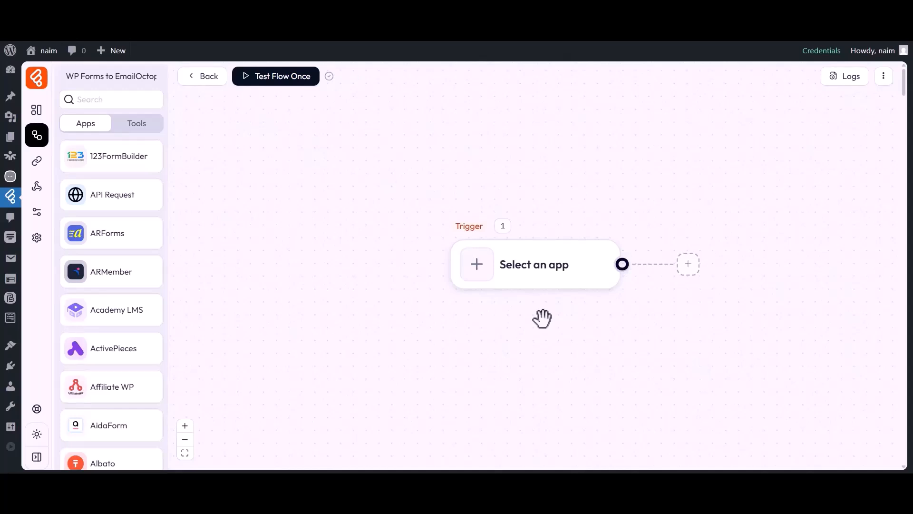
- Set the trigger to wpForms Form Submission on Contact Form
drag(542, 318, 466, 321)
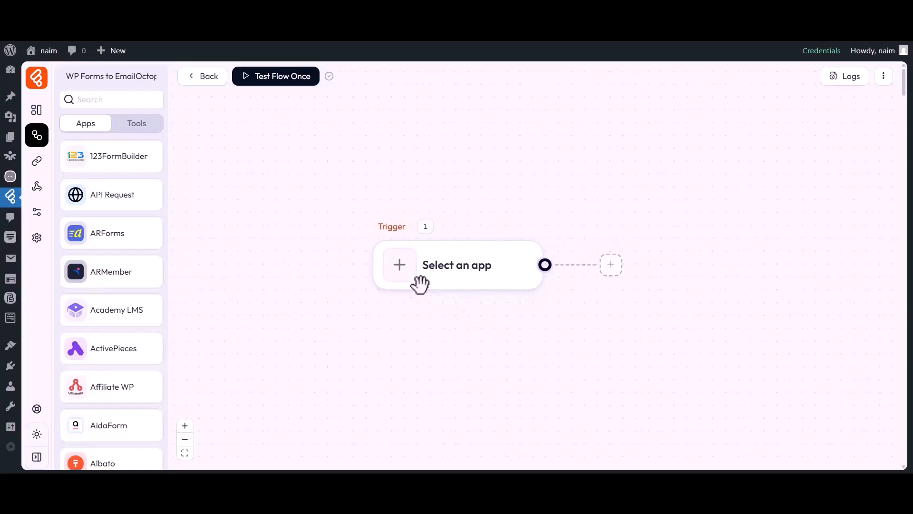
click(401, 275)
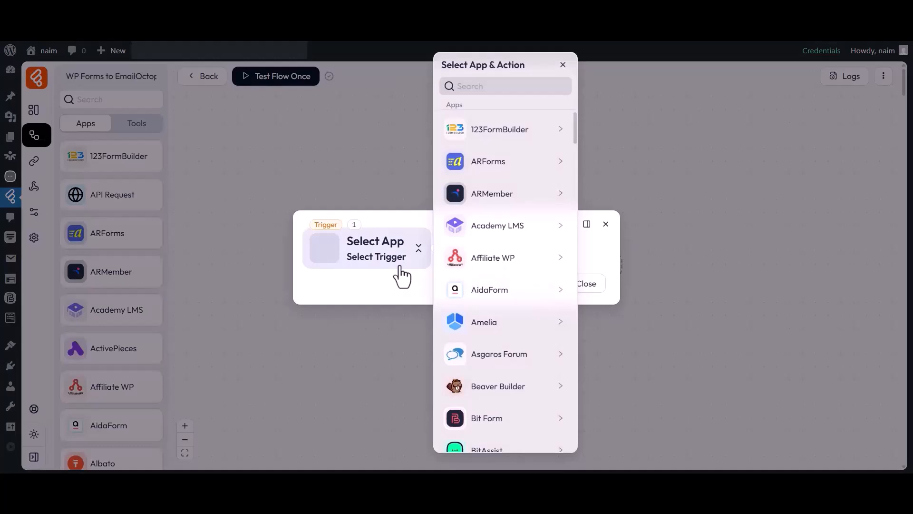
click(504, 88)
text(WP Forms)
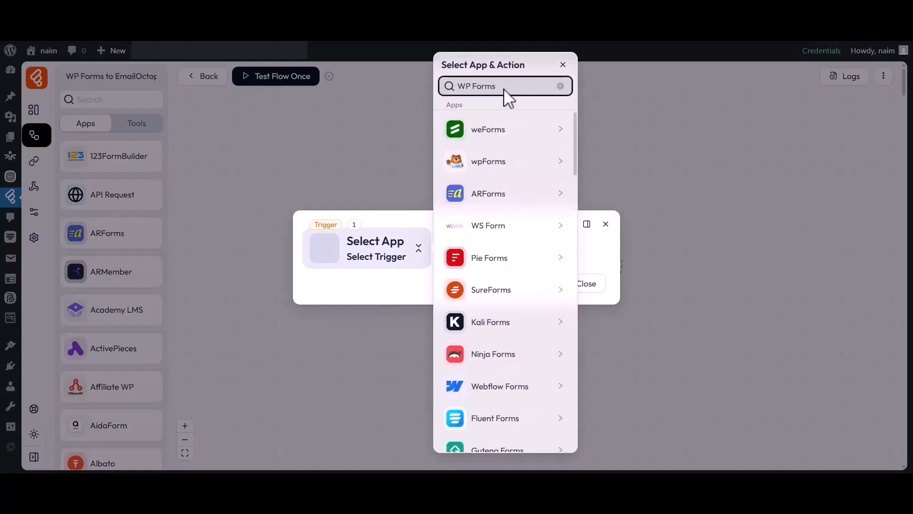
click(488, 166)
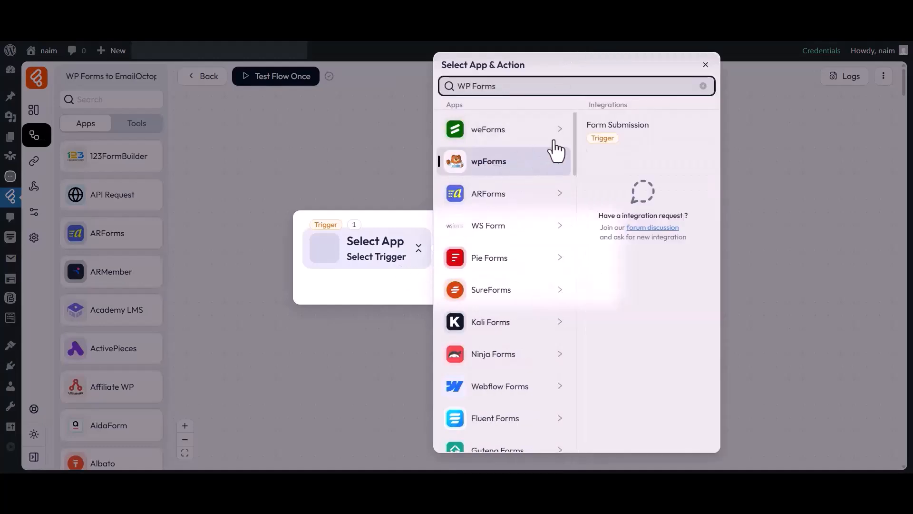
click(613, 129)
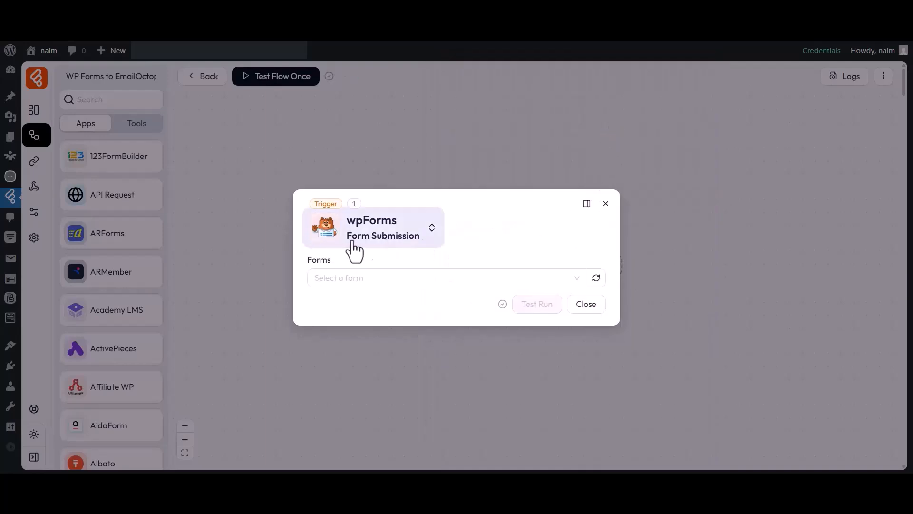
click(335, 273)
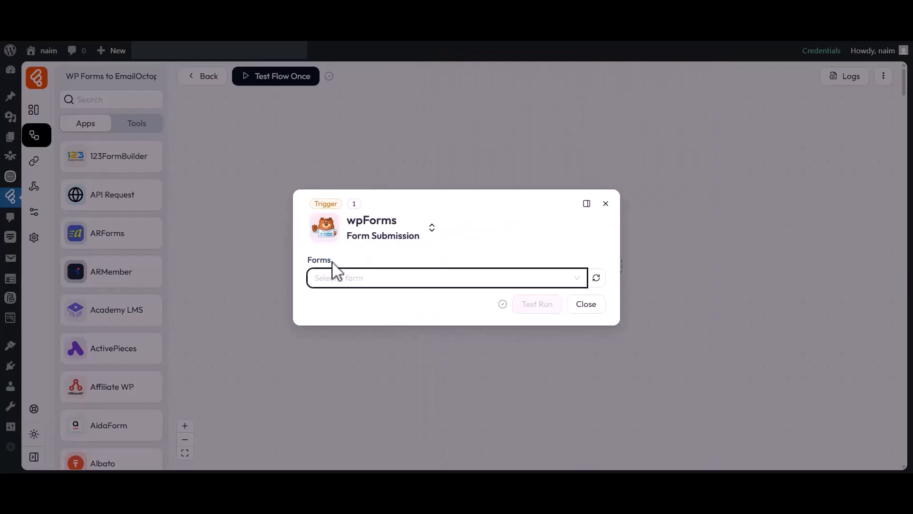
click(338, 281)
click(343, 340)
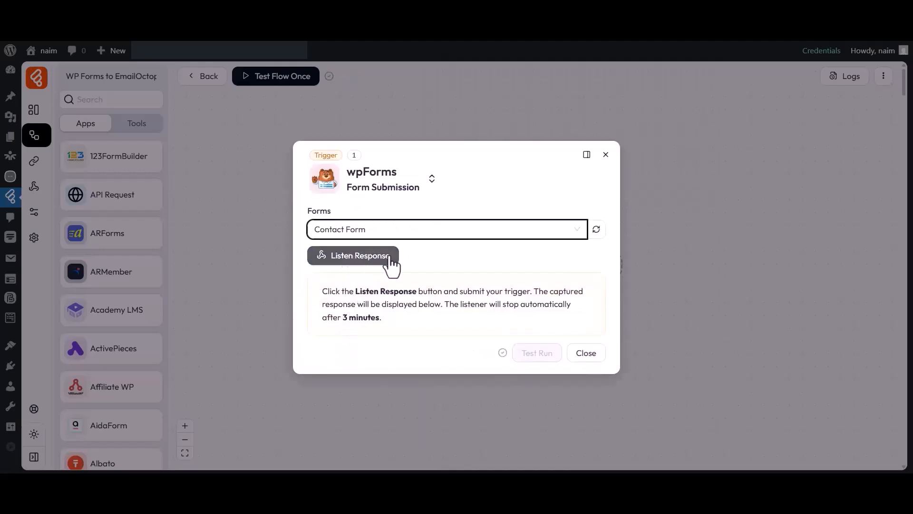
- Listen for a response, then submit the Wp Forms contact form with name Bit Apps and a support e-mail
click(354, 259)
click(451, 19)
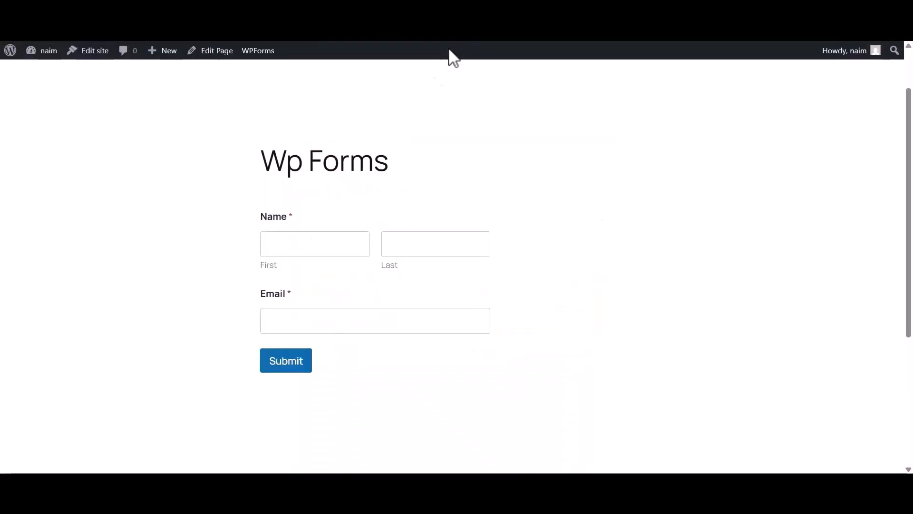
click(321, 237)
text(Bit)
click(418, 246)
text(Apps)
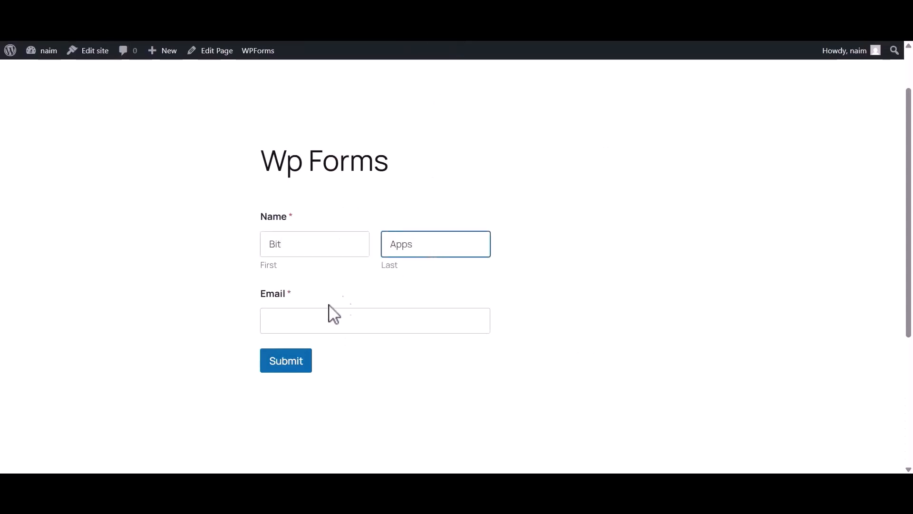
click(326, 320)
click(278, 364)
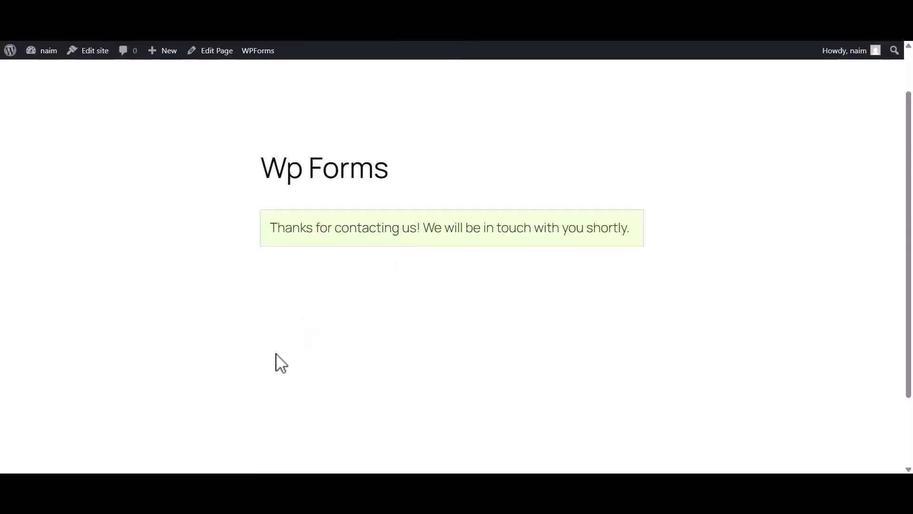
drag(273, 235, 631, 233)
click(631, 233)
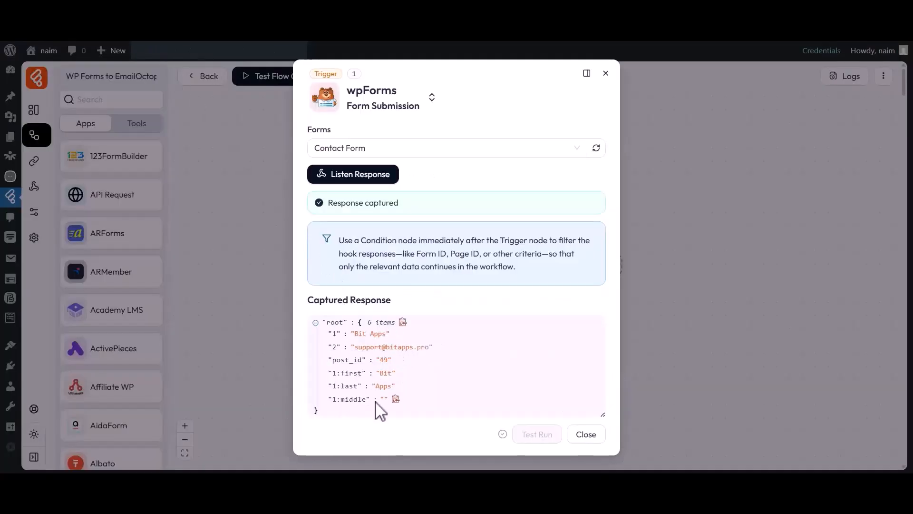
- Inspect the captured JSON response, then close the wpForms trigger settings
drag(342, 373, 393, 394)
click(394, 397)
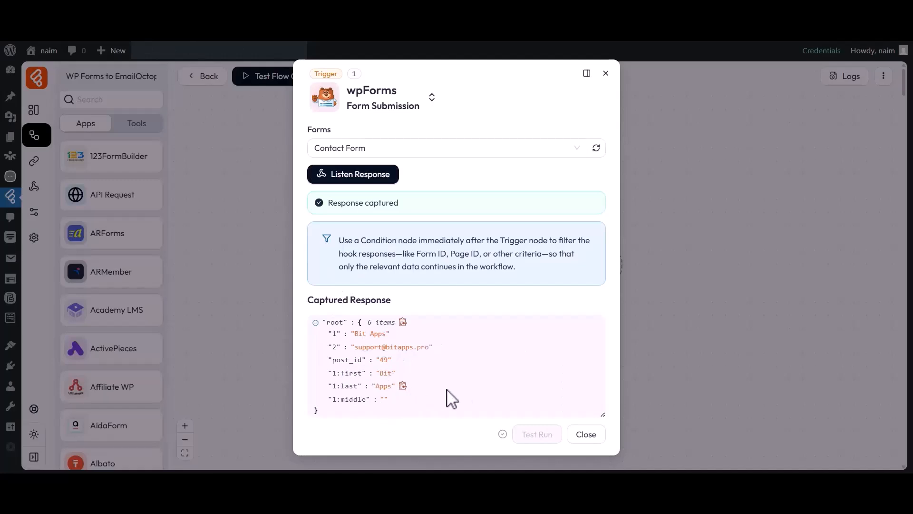
click(585, 433)
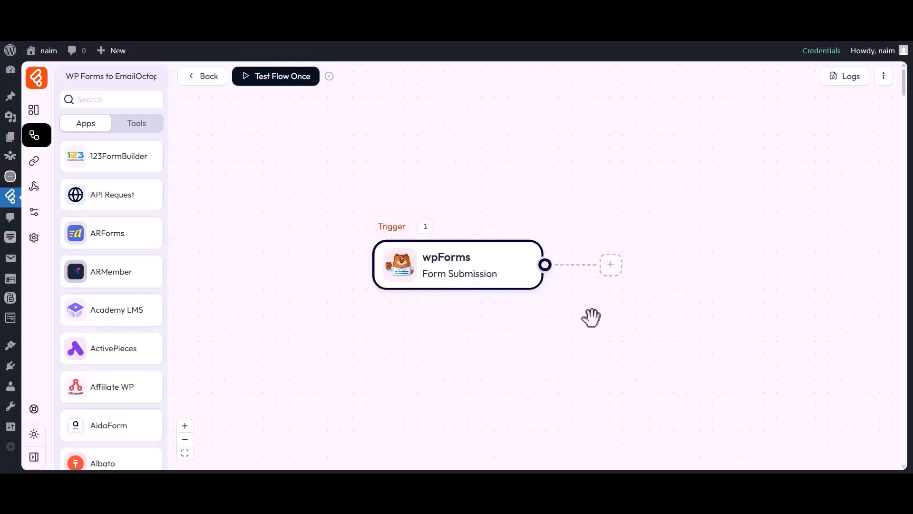
- Add an EmailOctopus Add Contact action after the trigger and show its connection choices
click(611, 265)
click(645, 264)
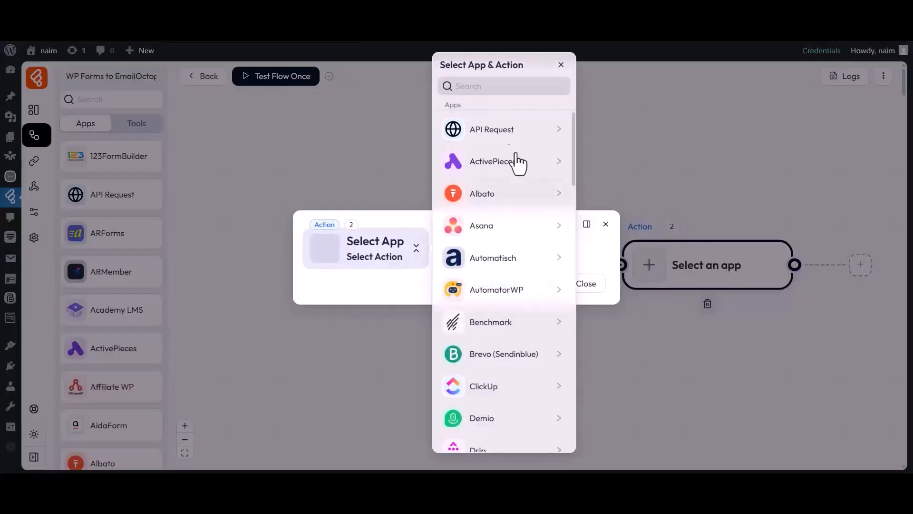
click(474, 91)
text(EmailOctopus)
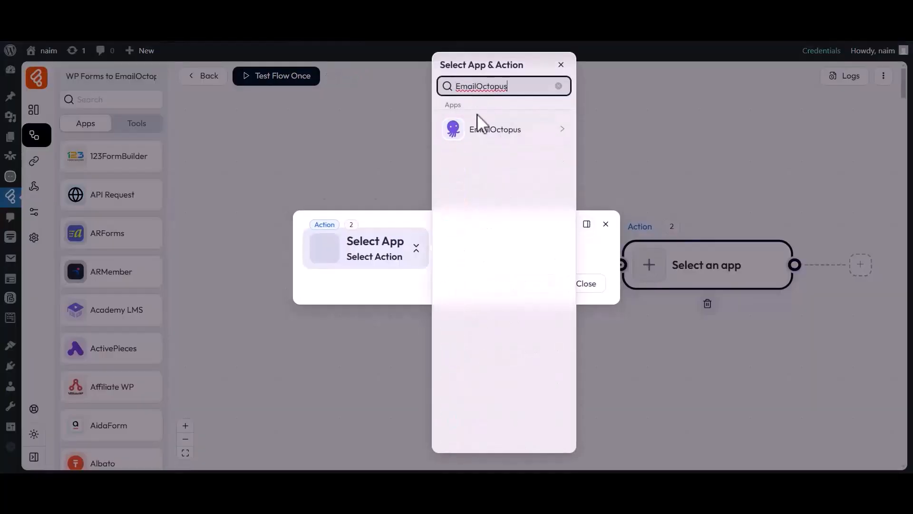
click(481, 136)
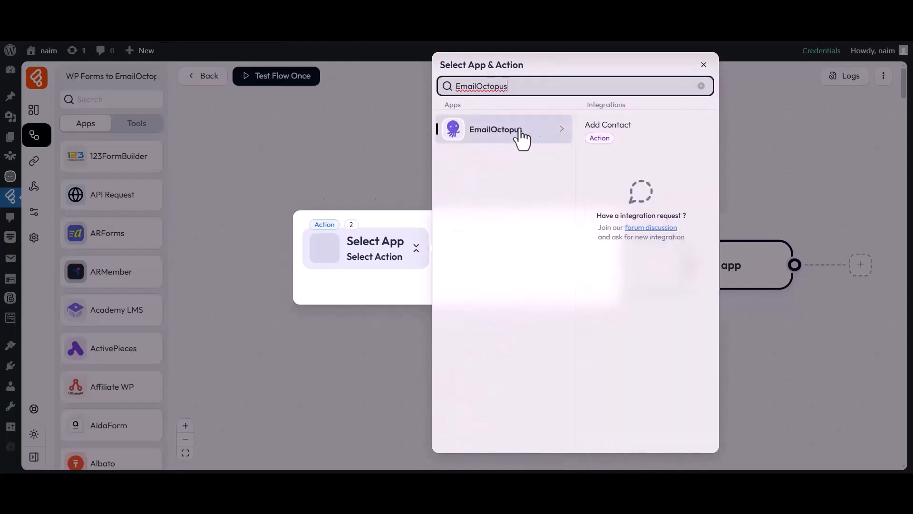
click(610, 131)
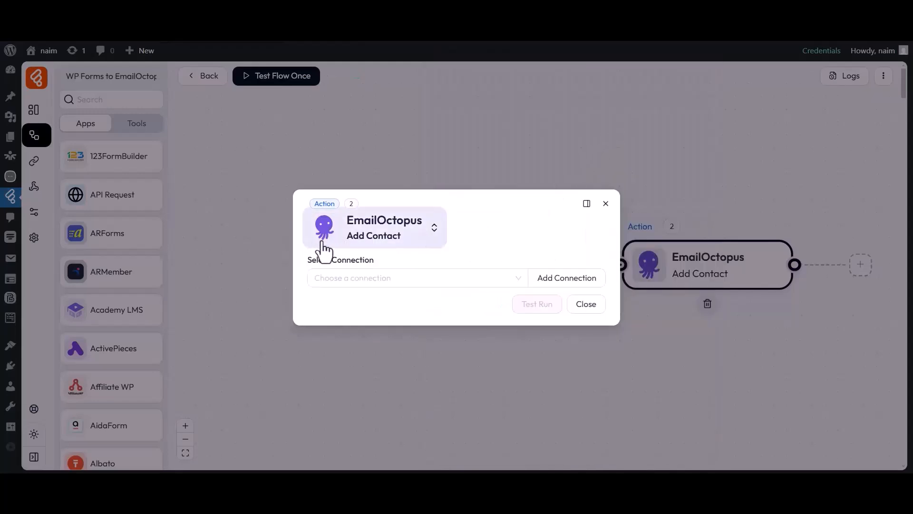
drag(309, 261, 372, 270)
click(372, 277)
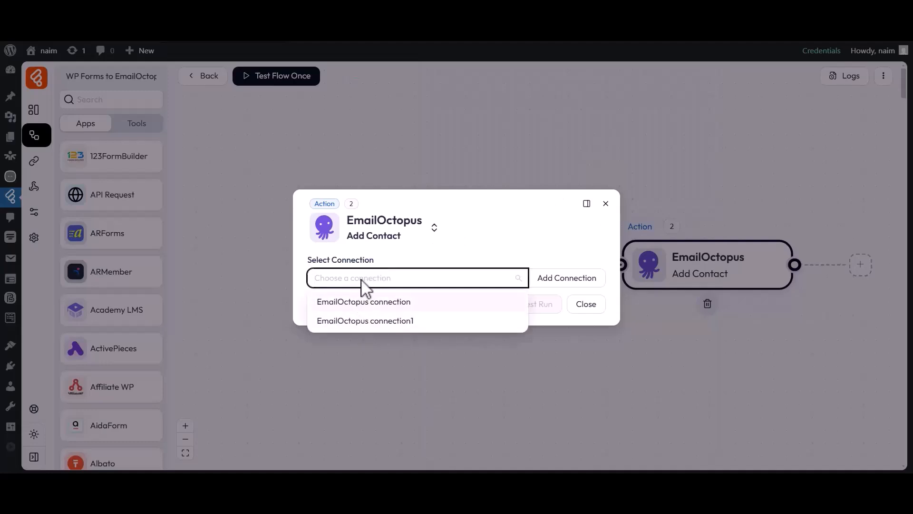
- Start a connection named 'EmailOctopus connection 2' and follow the link to EmailOctopus's API key page
click(560, 281)
drag(616, 257, 687, 259)
click(682, 261)
drag(630, 277, 720, 278)
click(724, 278)
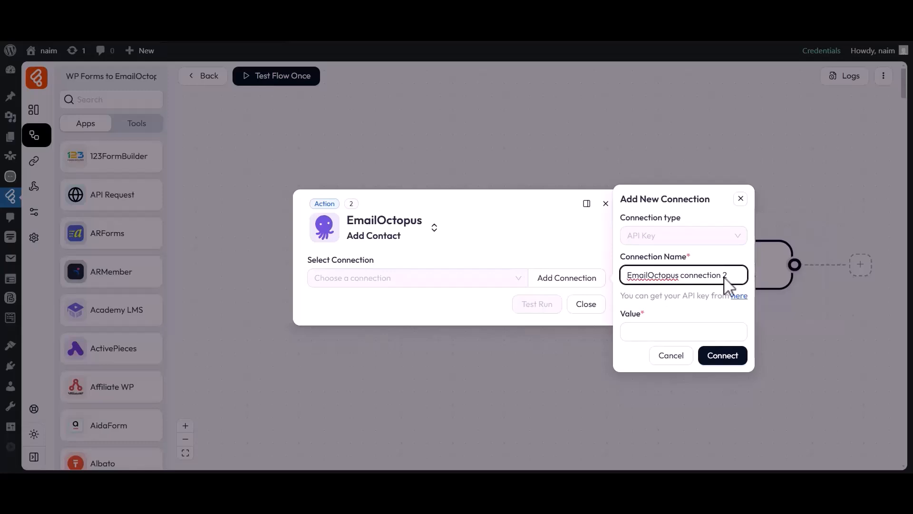
double_click(640, 311)
click(658, 328)
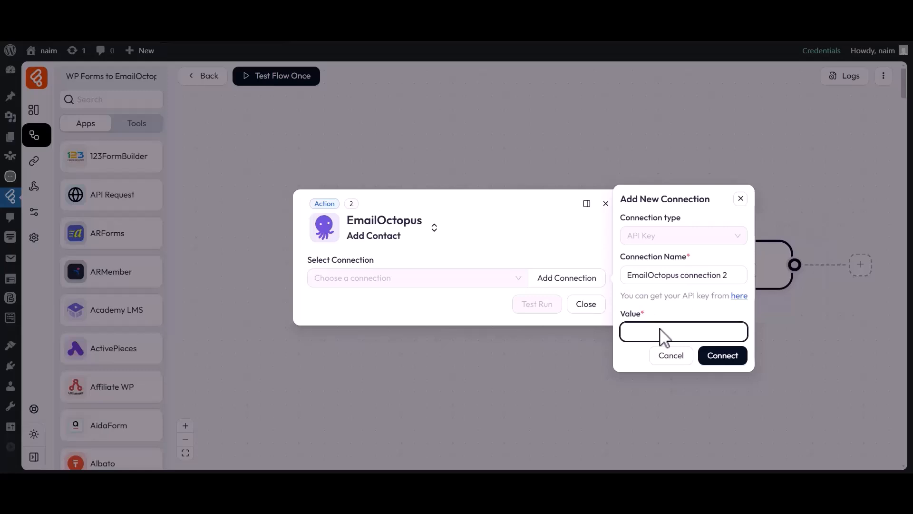
click(738, 296)
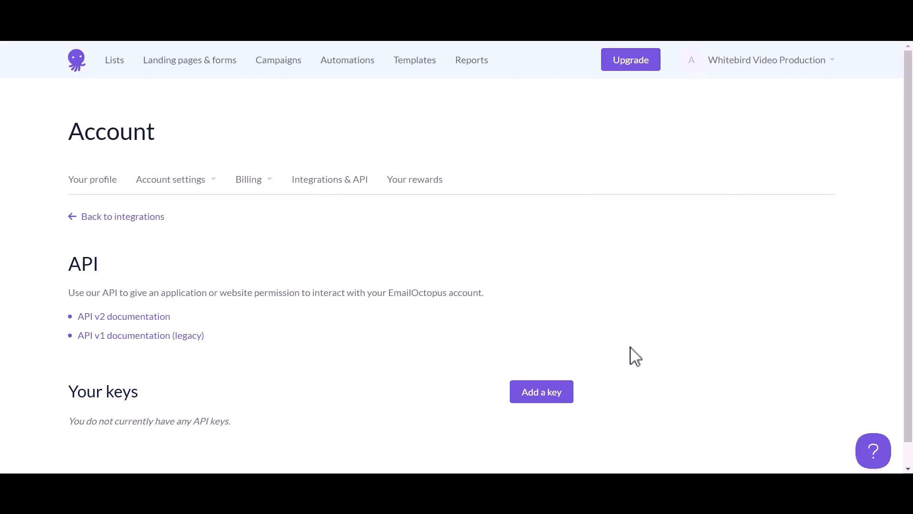
- Create a new EmailOctopus API key named Bit Flows and copy it
click(536, 402)
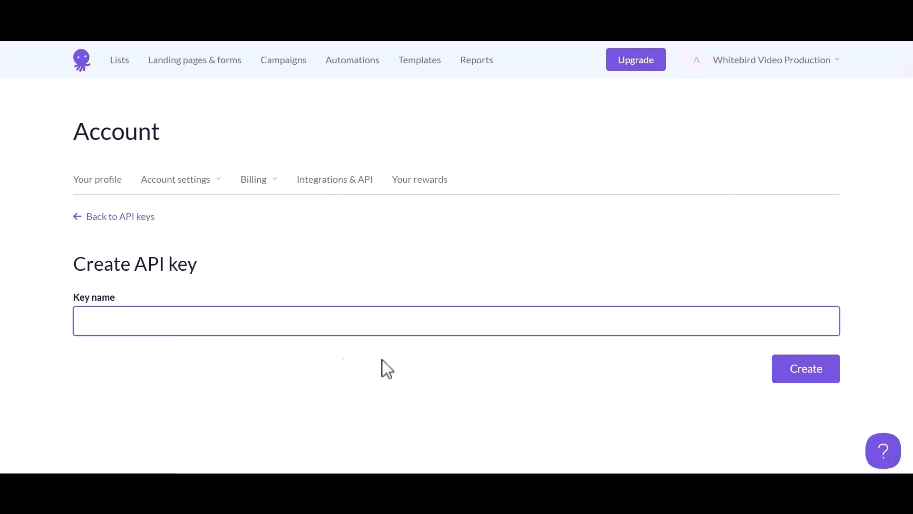
drag(72, 301, 117, 302)
click(105, 319)
click(803, 372)
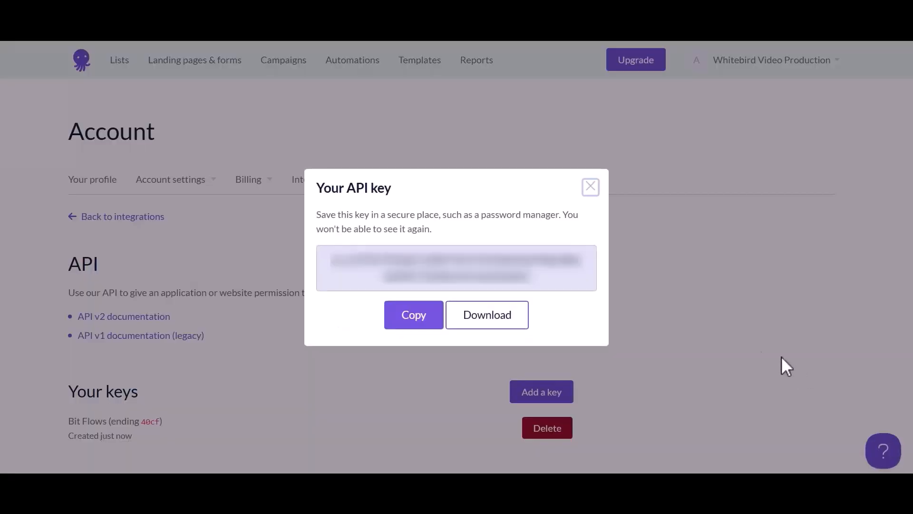
drag(318, 192, 395, 194)
drag(341, 255, 474, 284)
click(541, 287)
click(415, 323)
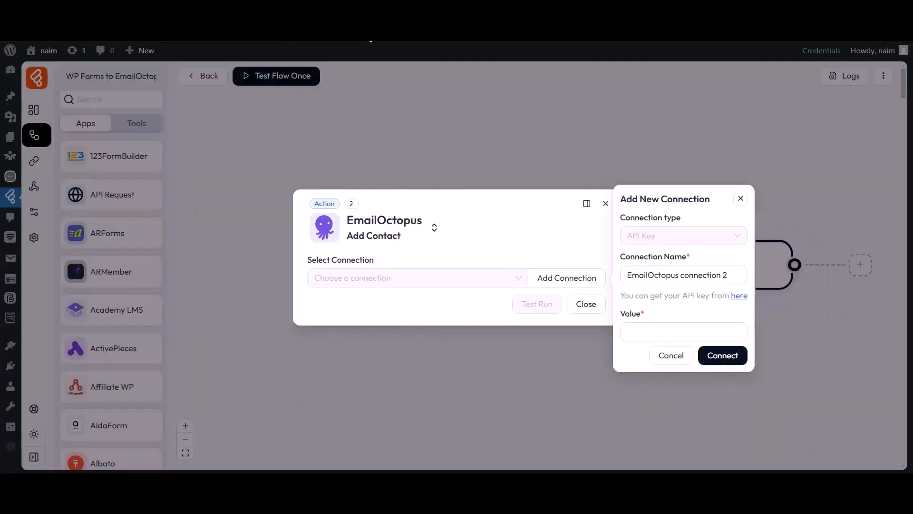
- Paste the API key into the connection's Value field and connect
click(627, 328)
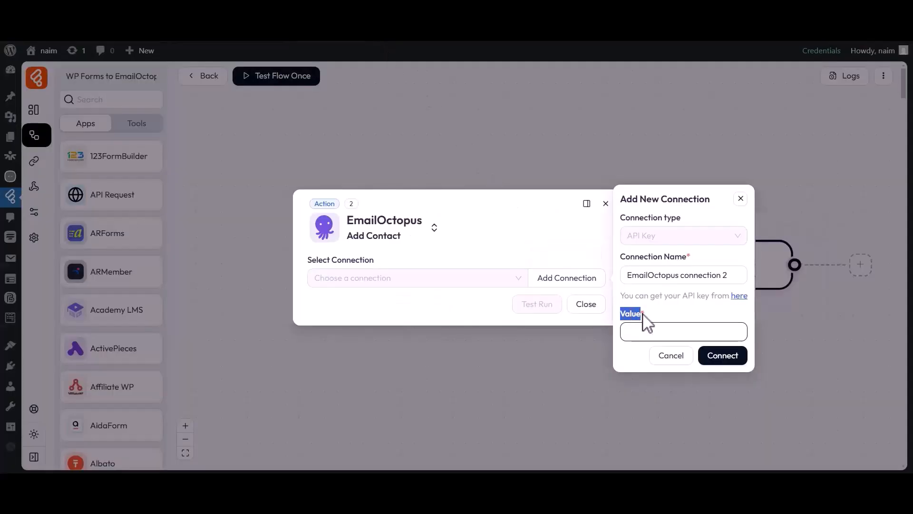
key(ctrl+v)
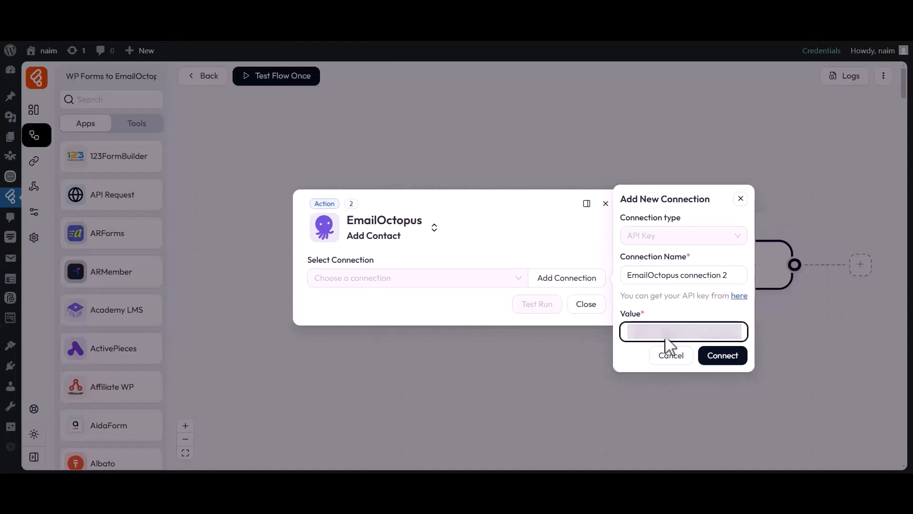
click(723, 355)
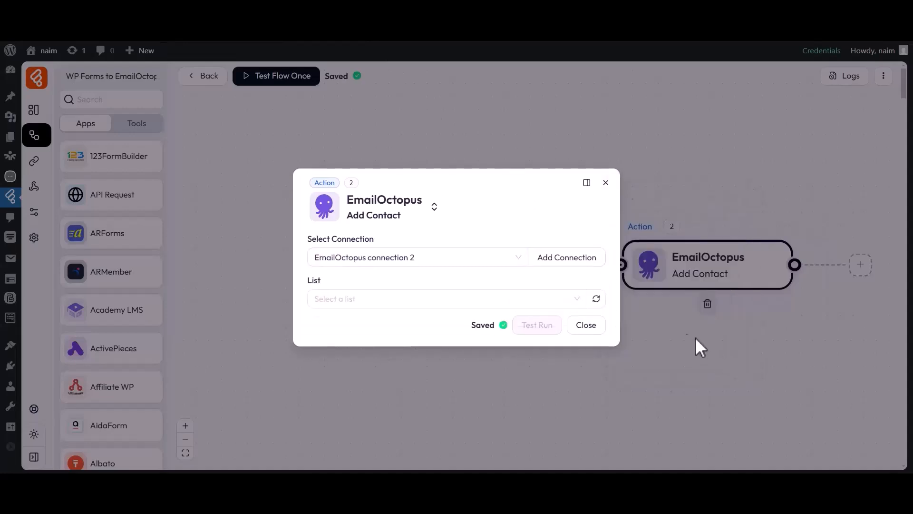
- Choose the Bit Flows list as the Add Contact action's target list
drag(308, 239, 375, 247)
click(353, 255)
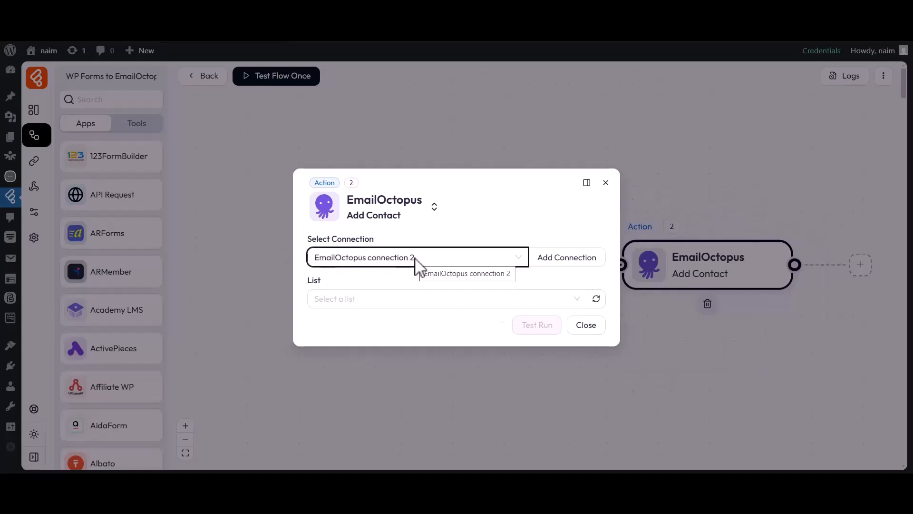
double_click(324, 280)
click(330, 296)
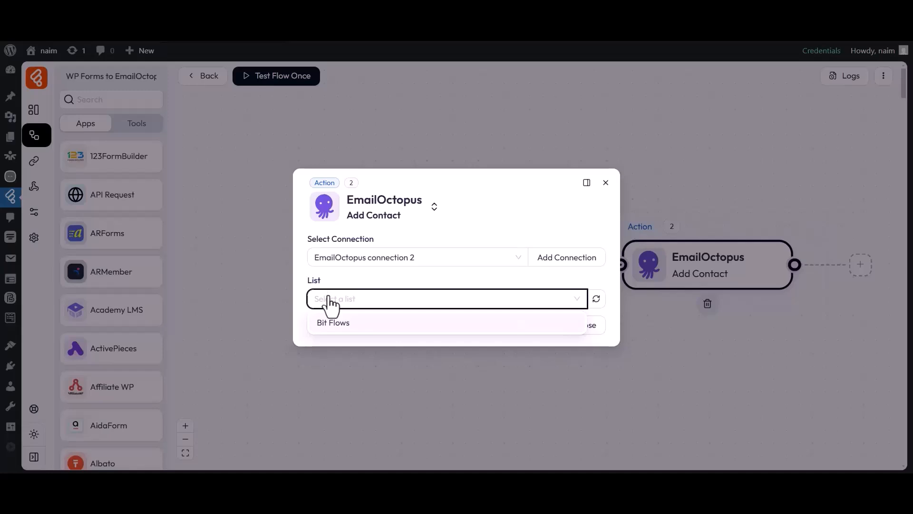
click(333, 322)
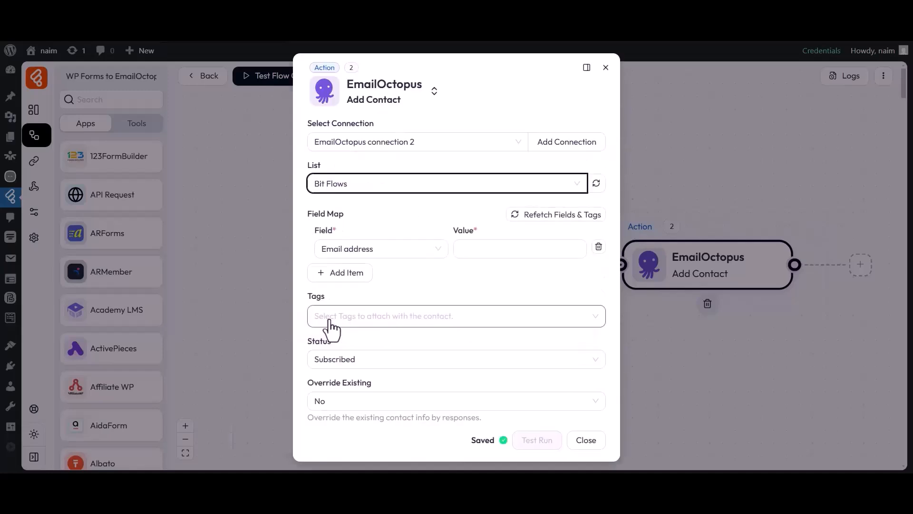
drag(309, 217, 344, 218)
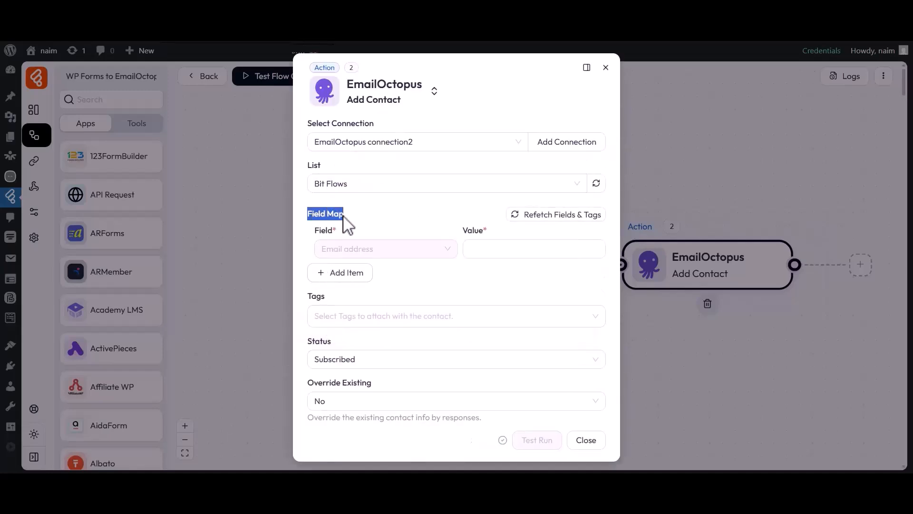
- Map form item 2 to Email address and the form's first name to First name
click(343, 219)
click(503, 259)
click(656, 319)
click(483, 275)
click(340, 273)
click(343, 277)
click(344, 318)
click(495, 275)
click(641, 296)
click(483, 301)
- Add a Last name mapping row filled from the form's last-name value
click(335, 299)
click(337, 314)
click(341, 377)
click(500, 316)
click(641, 352)
click(508, 344)
- Tag contacts Tag-1, keep status Subscribed and override No, and close the action settings
scroll(508, 344, down, 1)
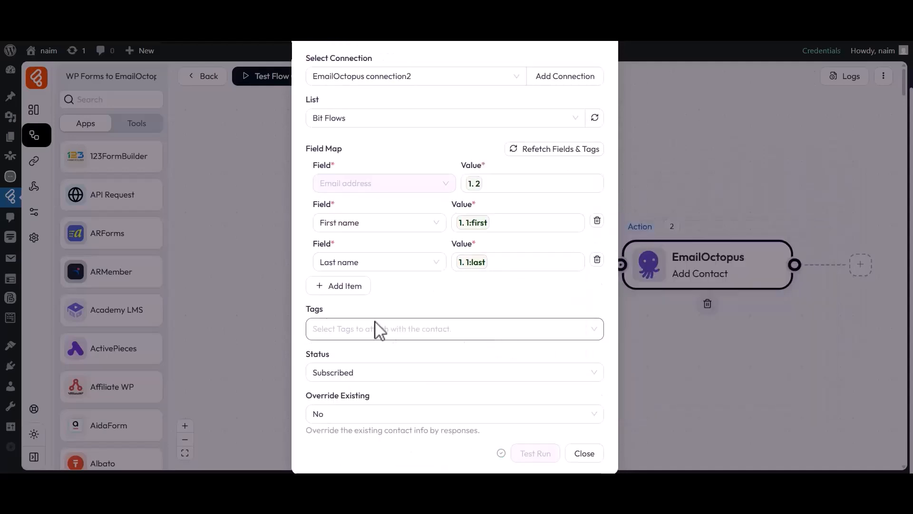
click(331, 326)
click(321, 391)
click(304, 340)
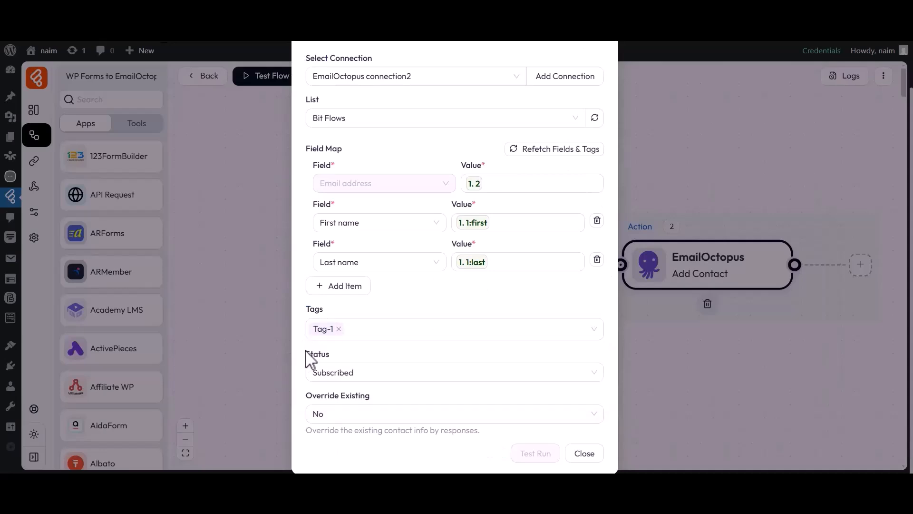
click(331, 372)
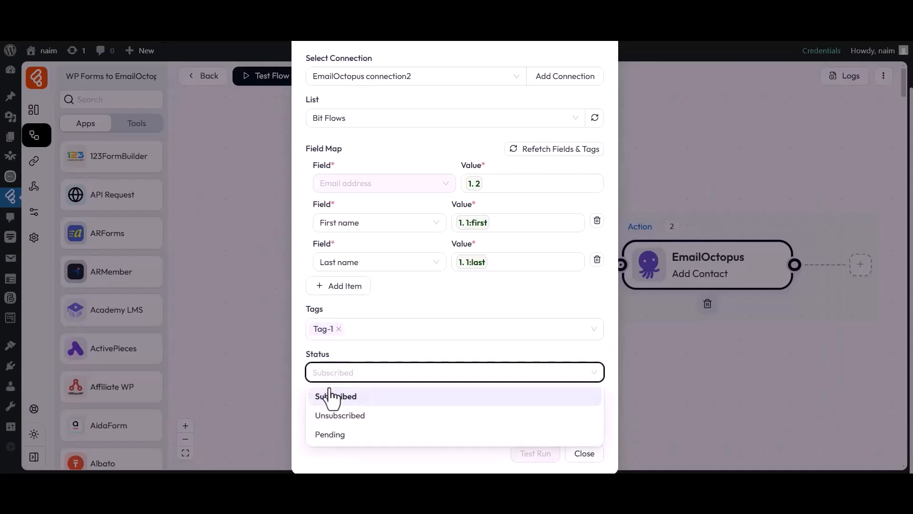
click(330, 400)
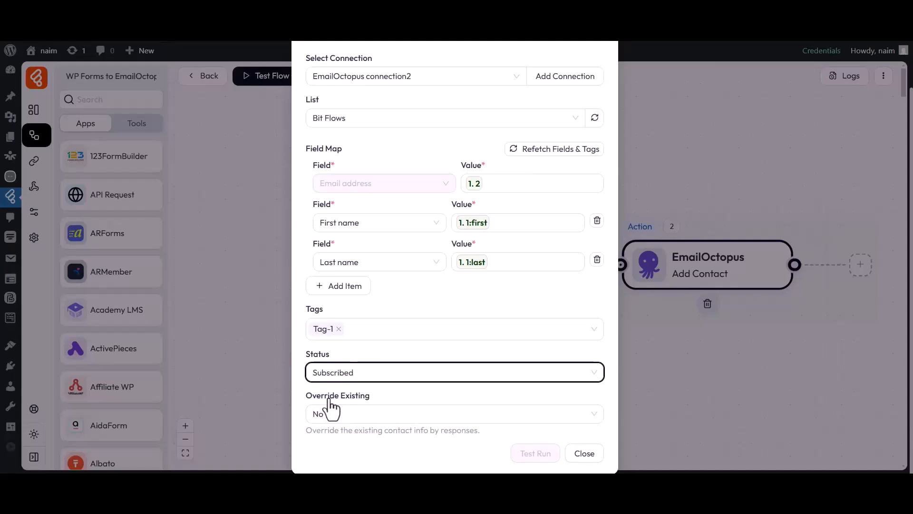
drag(316, 399, 370, 397)
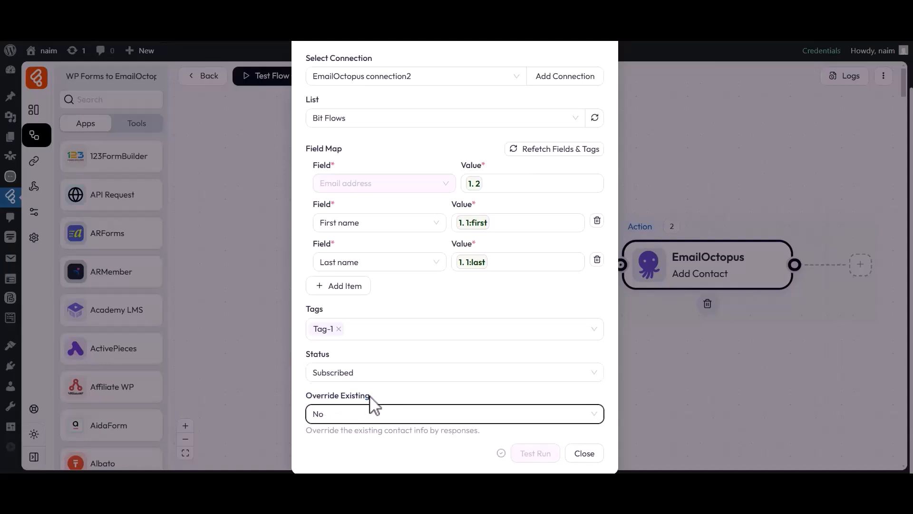
click(348, 420)
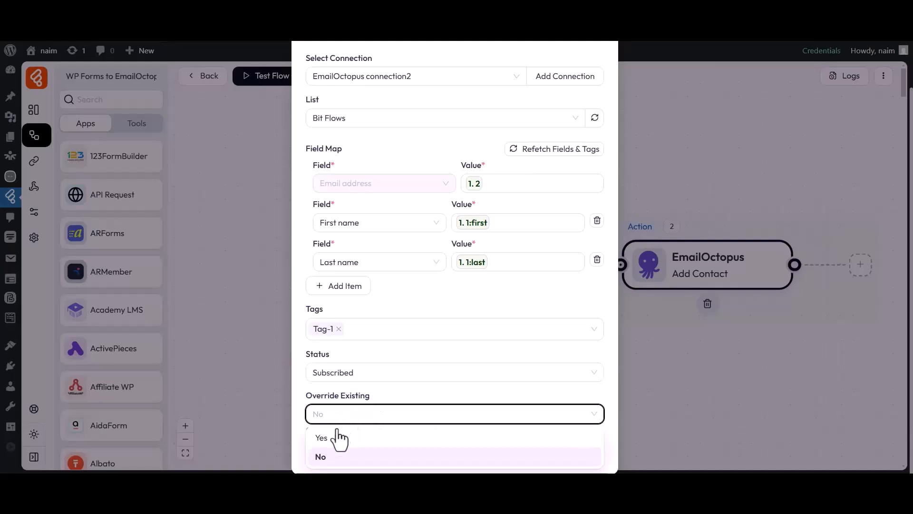
click(328, 457)
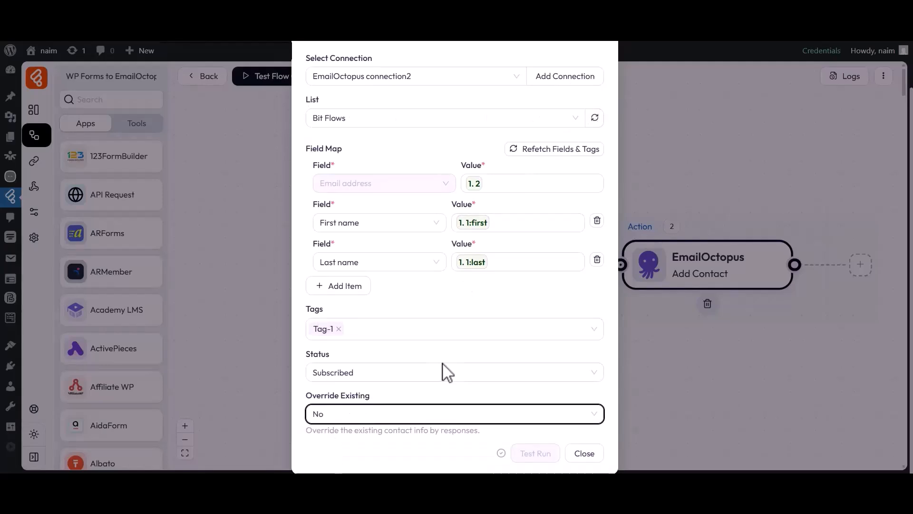
click(585, 453)
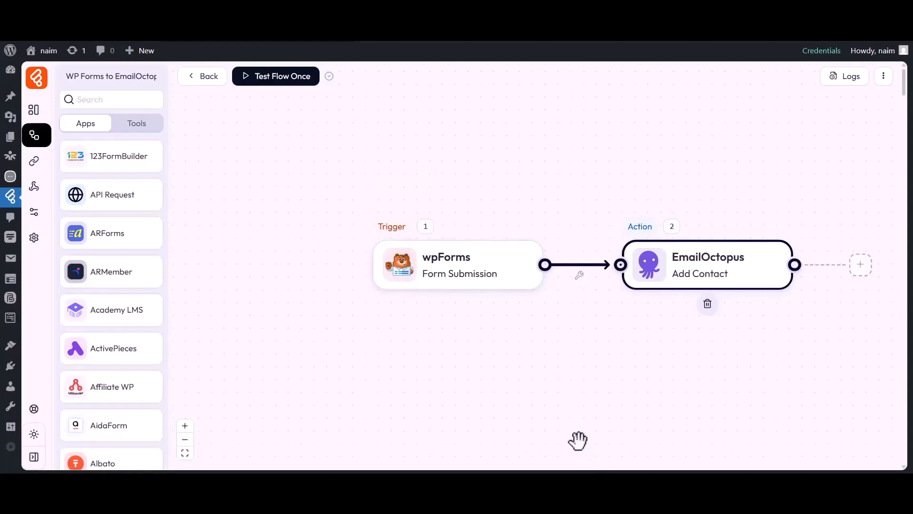
- Test the flow once by submitting the Wp Forms form with name Bit Apps and a support e-mail
click(277, 84)
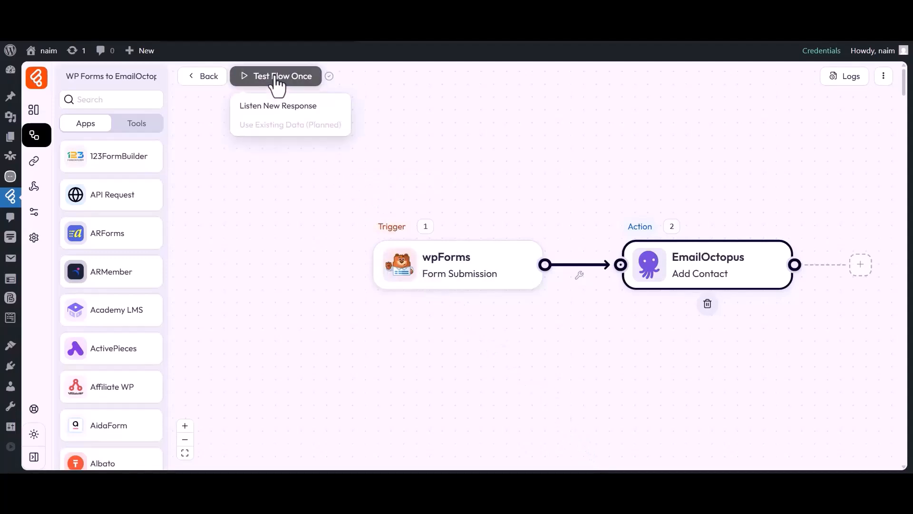
click(279, 111)
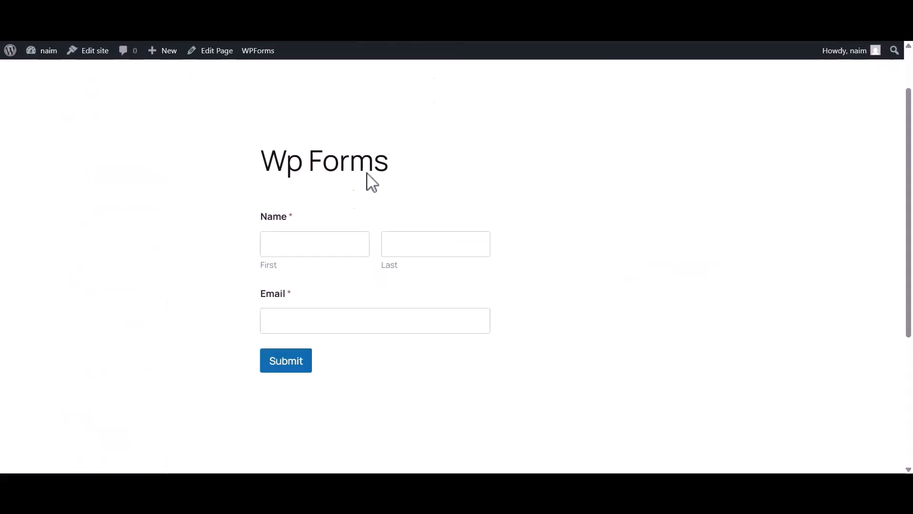
click(326, 245)
text(Bit)
click(430, 250)
text(Apps)
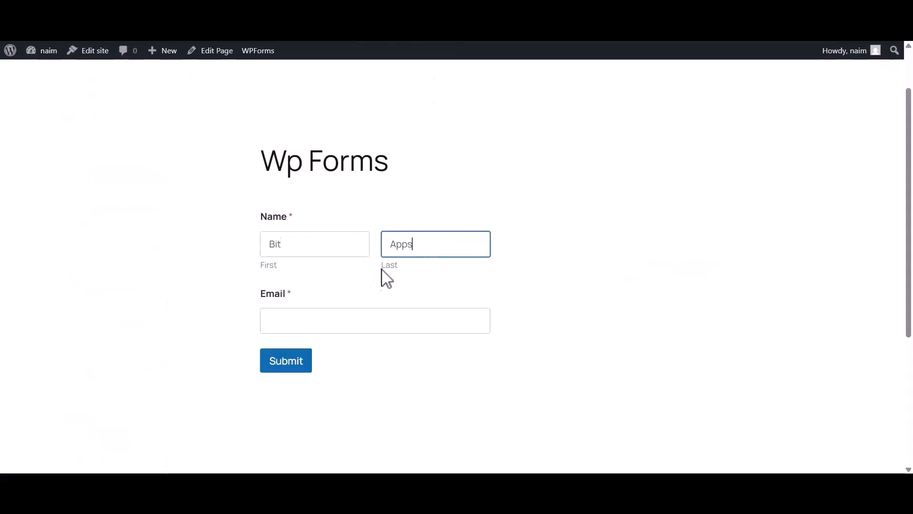
click(323, 322)
click(280, 364)
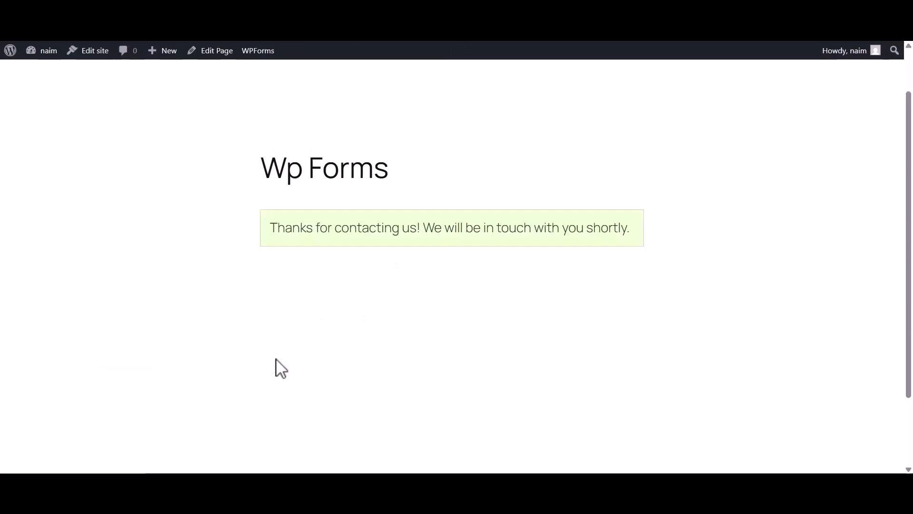
drag(271, 228, 630, 233)
click(619, 242)
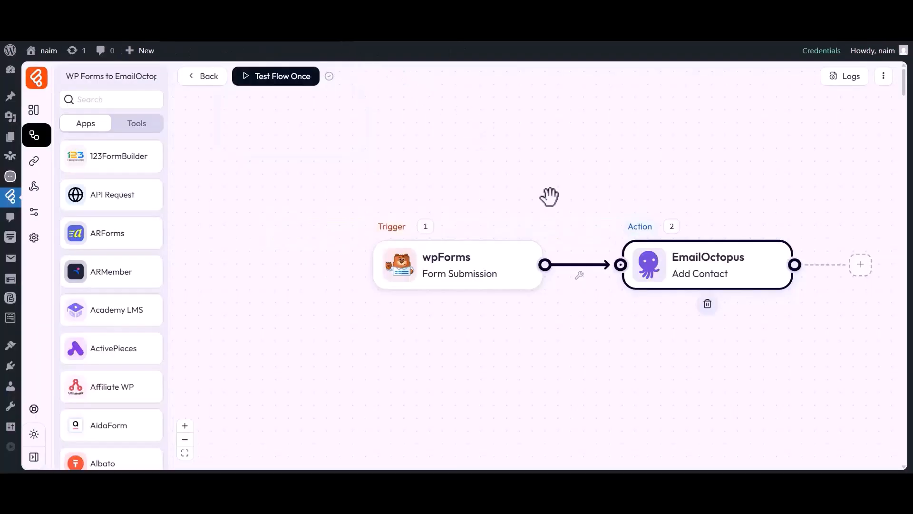
click(834, 77)
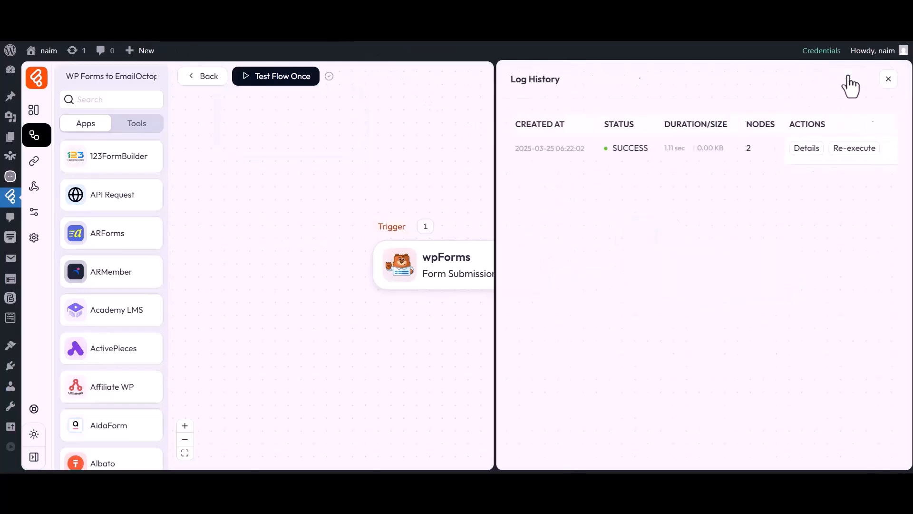
double_click(617, 125)
double_click(628, 148)
click(731, 157)
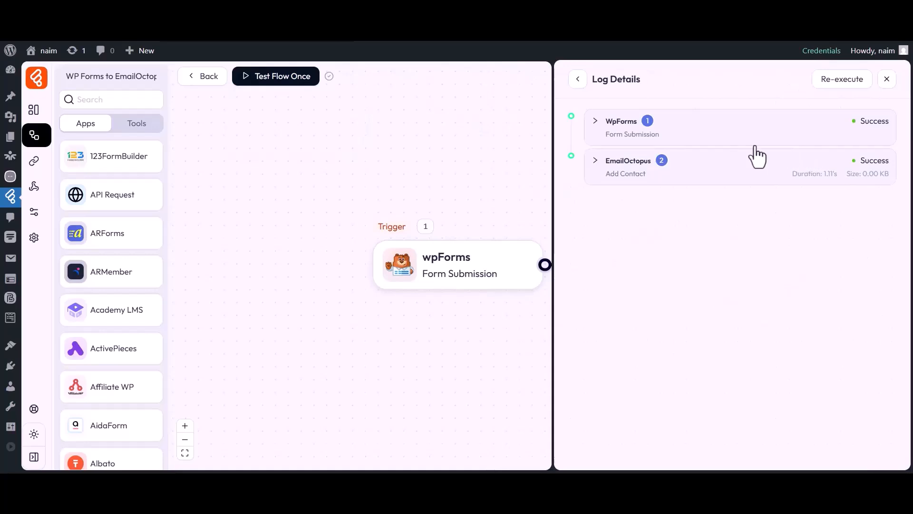
click(622, 167)
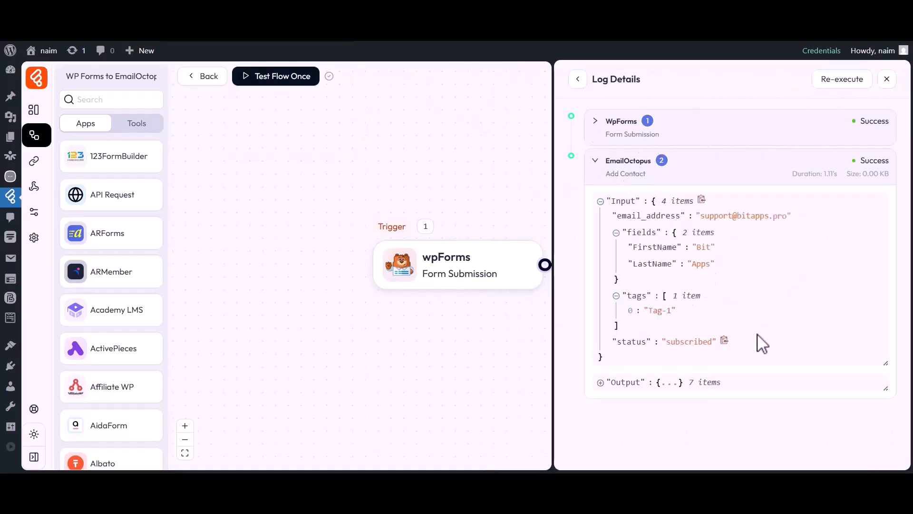
click(886, 79)
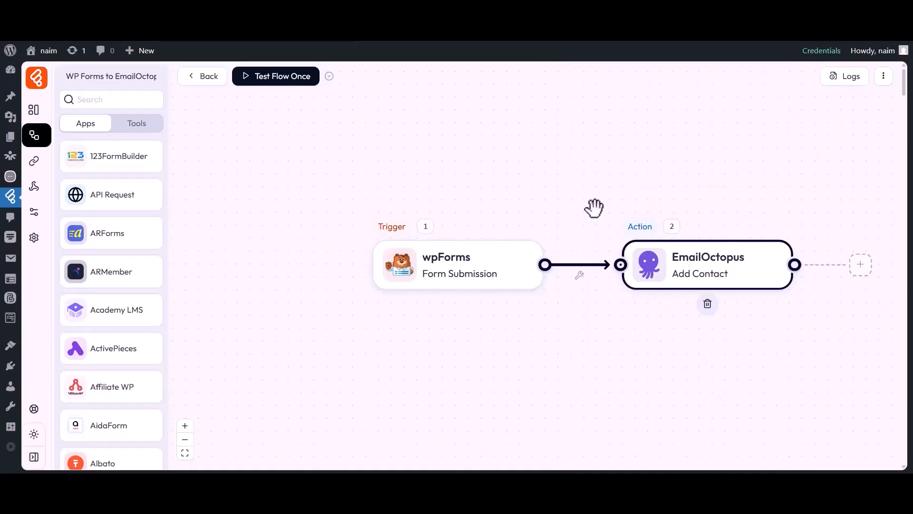
- In EmailOctopus, open the Bit Flows list from Lists to see its new subscriber
click(590, 41)
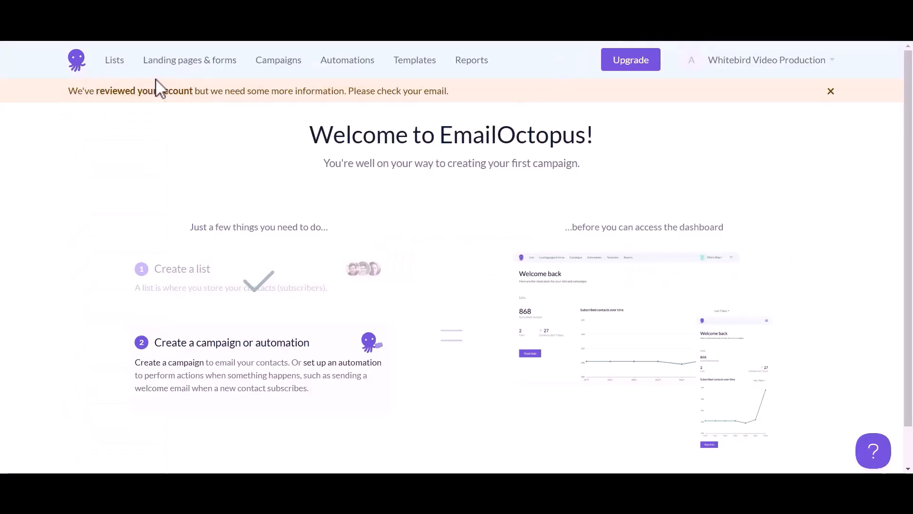
click(114, 61)
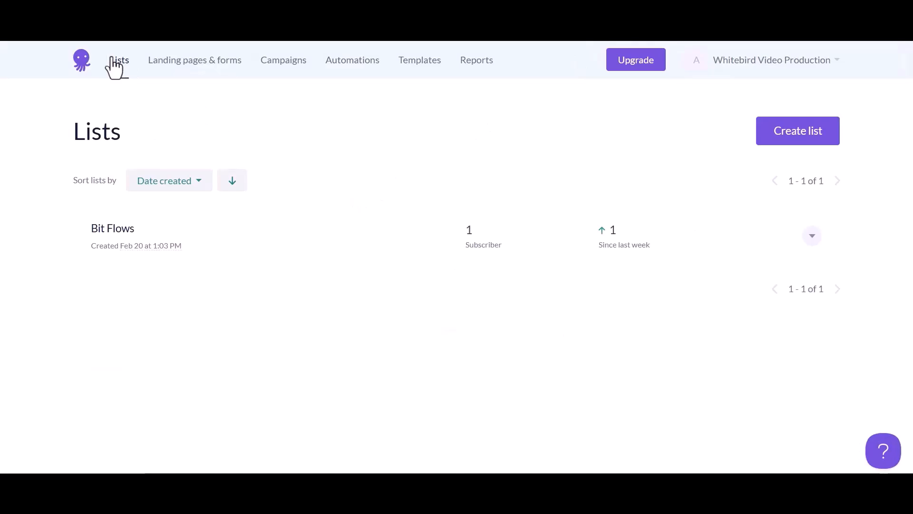
click(118, 231)
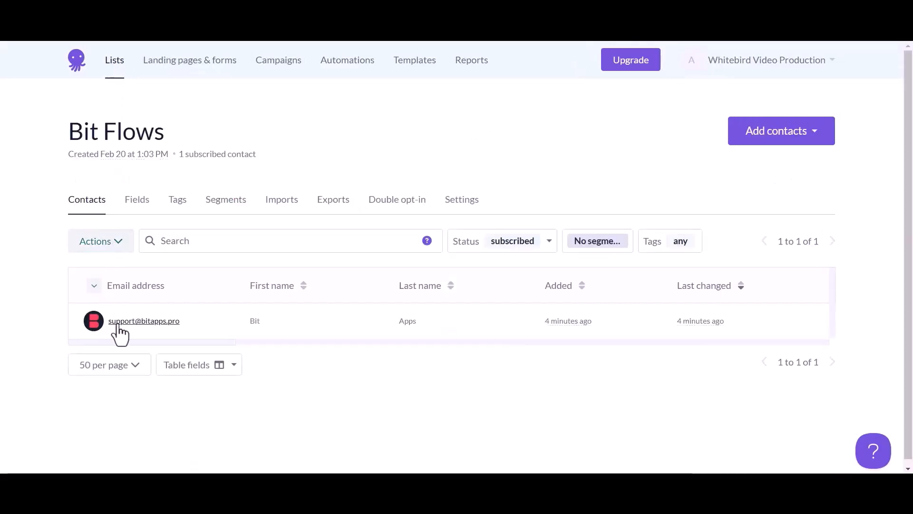